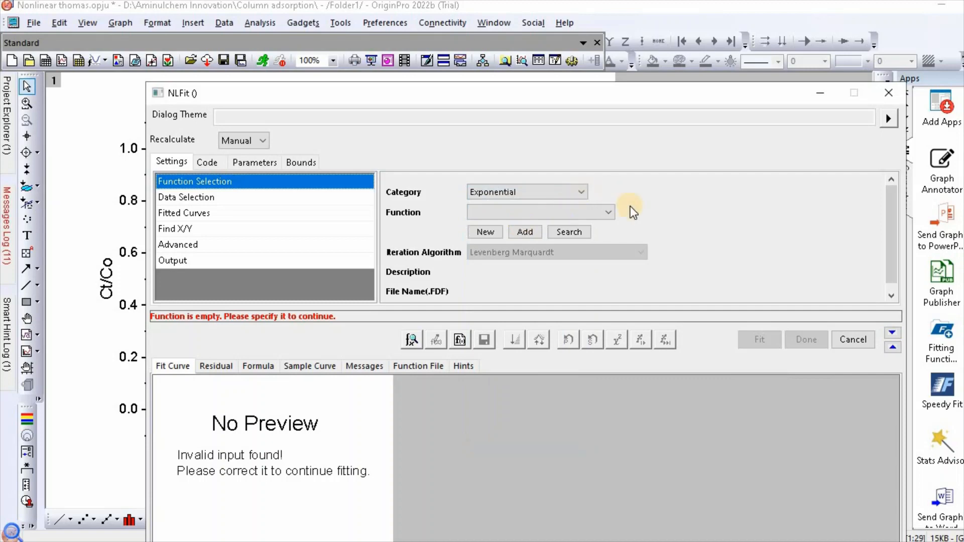
Create a new user-defined fitting function named Thomasmodel in the Exponential category, keeping the explicit model and LabTalk Expression type.
{"action": "left_click", "coordinate": [491, 232]}
{"action": "left_click_drag", "start_coordinate": [609, 151], "coordinate": [547, 150]}
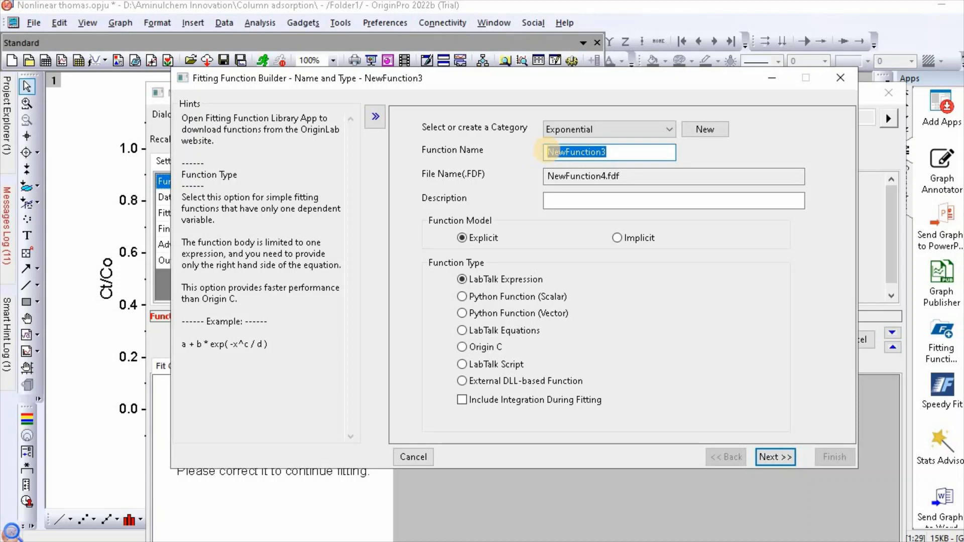
{"action": "type", "text": "Thomas"}
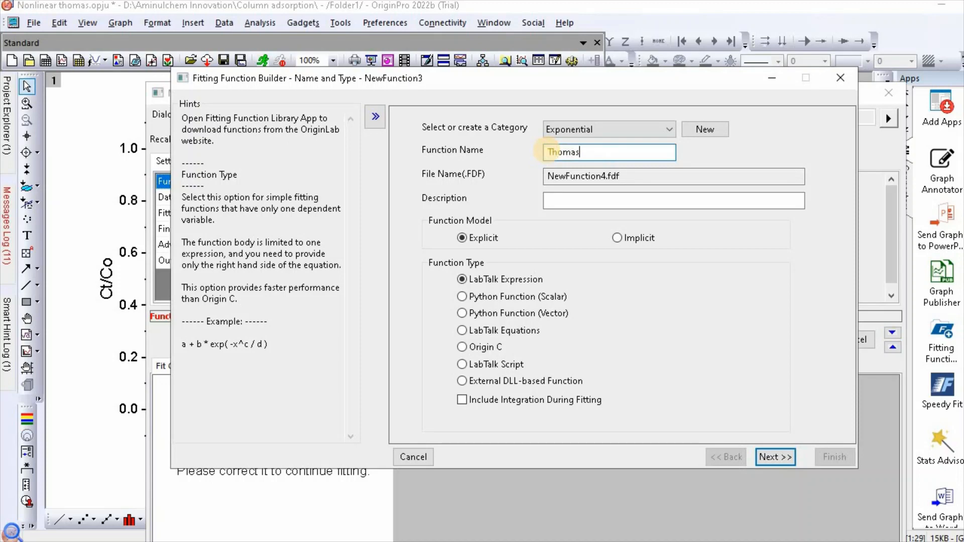
{"action": "type", "text": "model"}
{"action": "left_click", "coordinate": [782, 454]}
Define K, a, b as the function's parameters, keeping x as independent and y as dependent variable.
{"action": "left_click", "coordinate": [542, 180]}
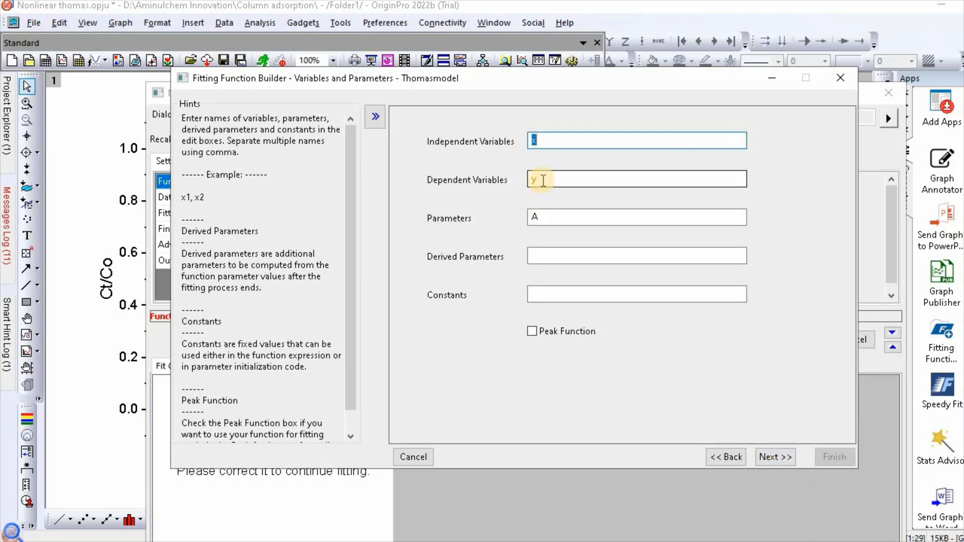
{"action": "left_click", "coordinate": [544, 218]}
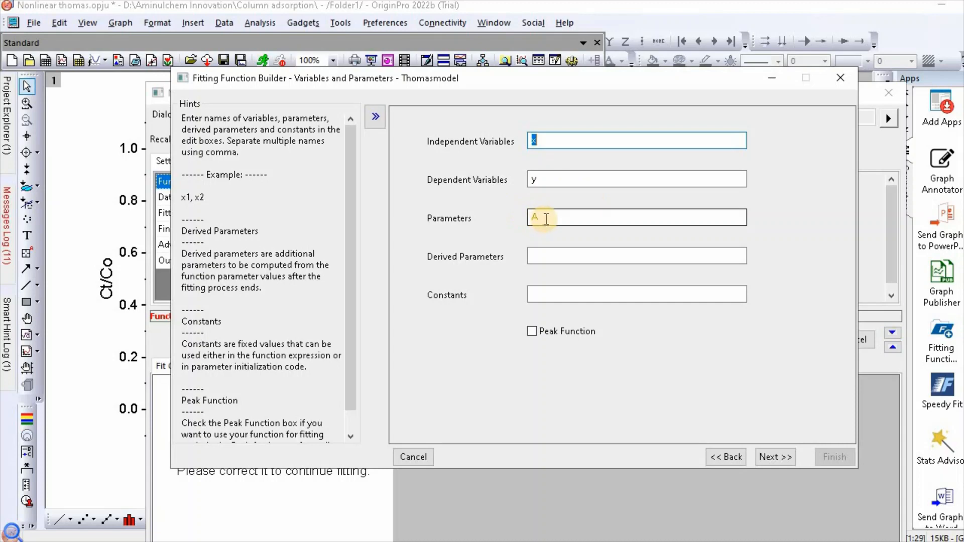
{"action": "double_click", "coordinate": [534, 217]}
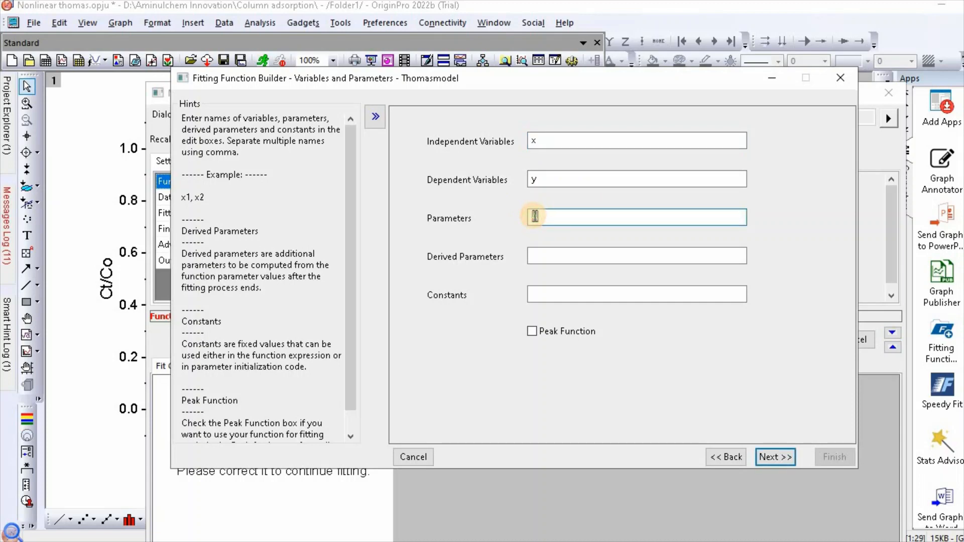
{"action": "type", "text": "K, a, b"}
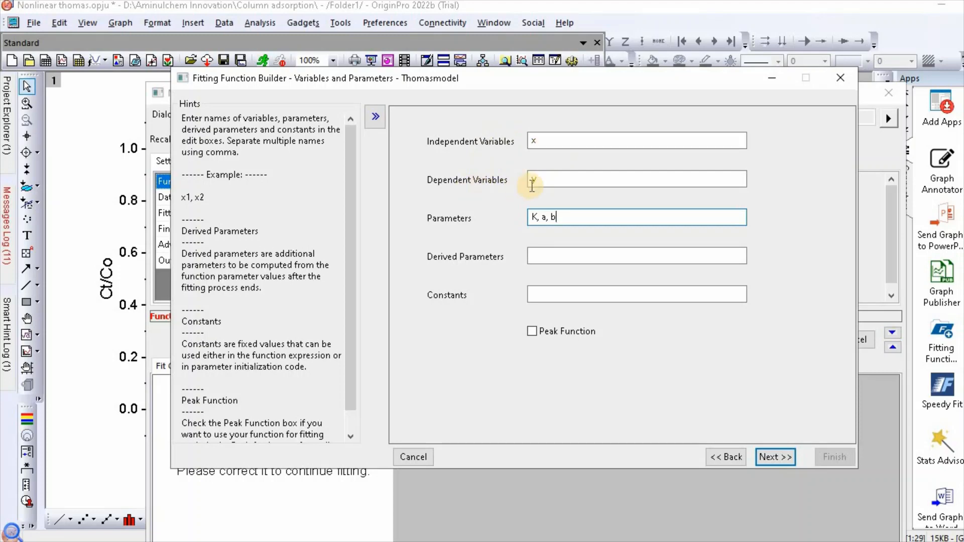
{"action": "left_click", "coordinate": [785, 457]}
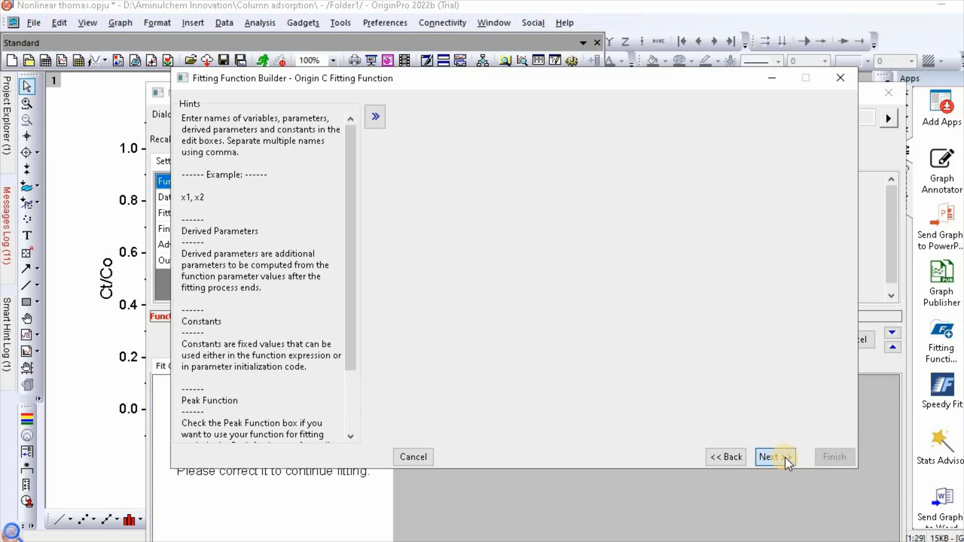
Enter the function body 1/(1+(exp(K*(a-b*x)))) and run a quick check at x = 1.
{"action": "left_click", "coordinate": [498, 297]}
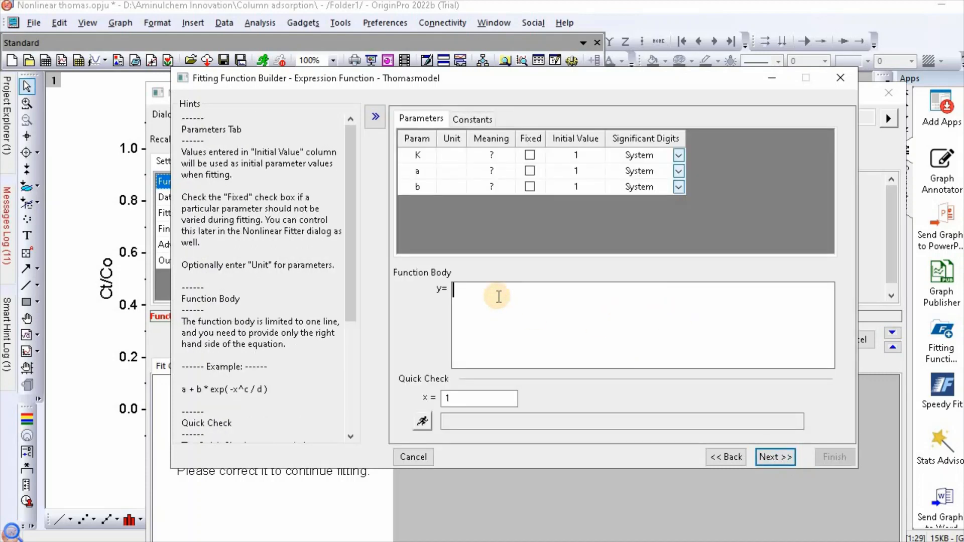
{"action": "type", "text": "1/ (1+exp(K*(a-b*x)"}
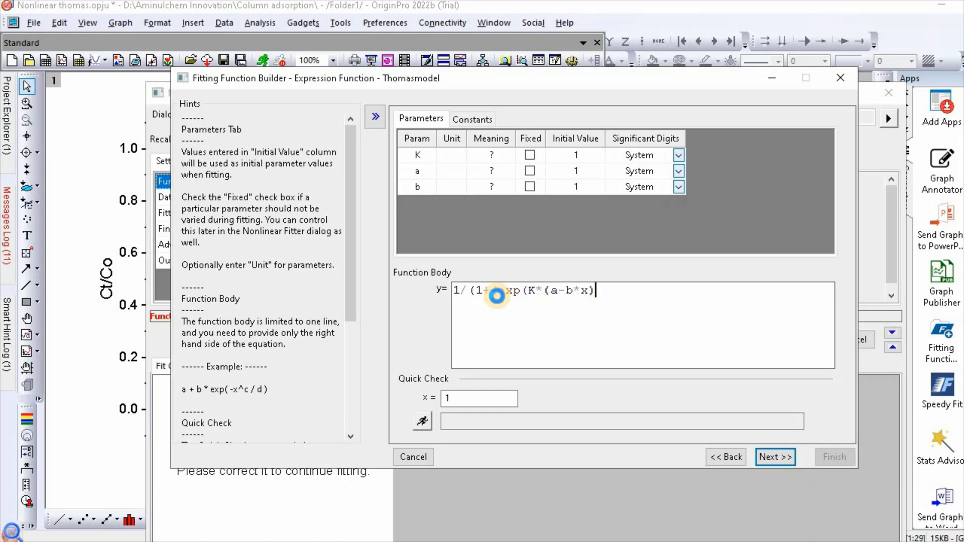
{"action": "type", "text": ")))"}
{"action": "left_click", "coordinate": [496, 295]}
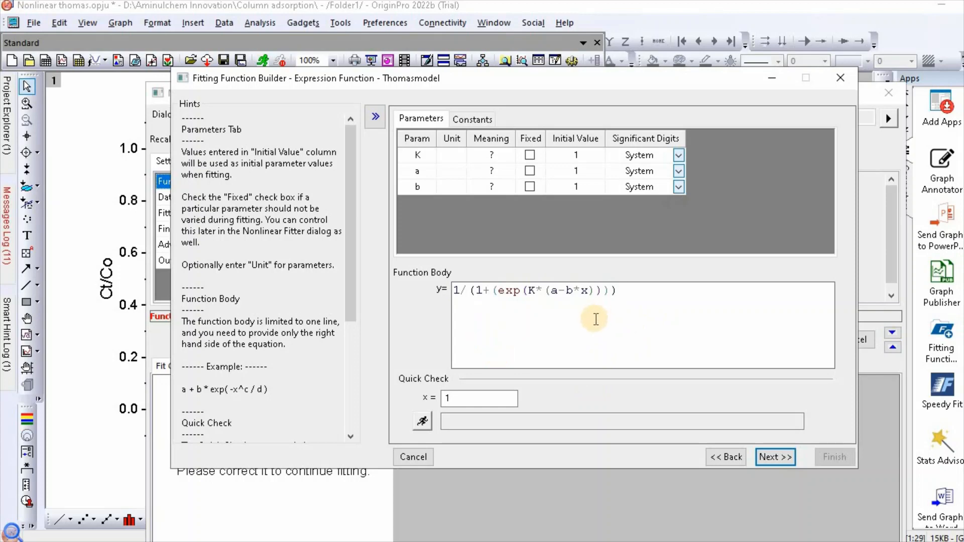
{"action": "left_click", "coordinate": [424, 425]}
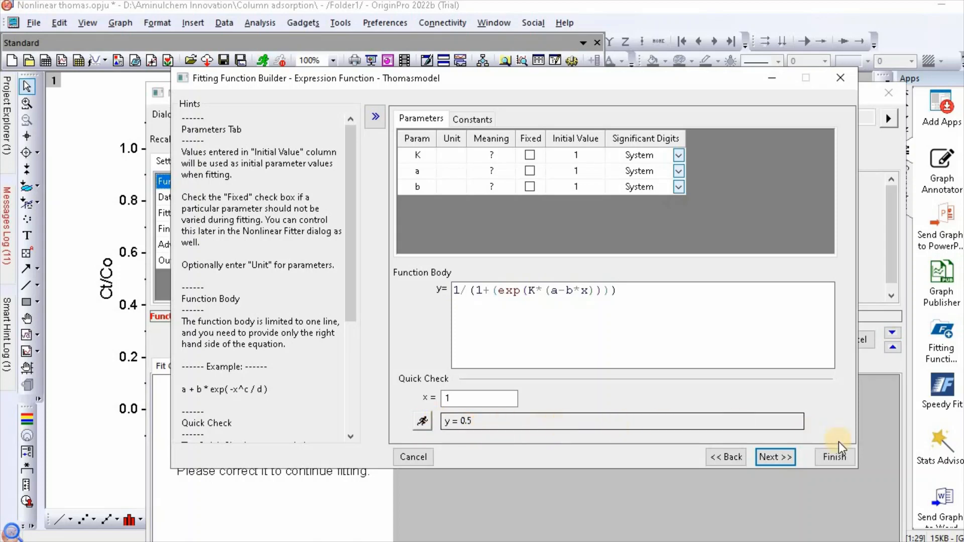
Accept the defaults for initialization code, bounds, derived parameters and scripts, and finish building the Thomasmodel function.
{"action": "left_click", "coordinate": [779, 454]}
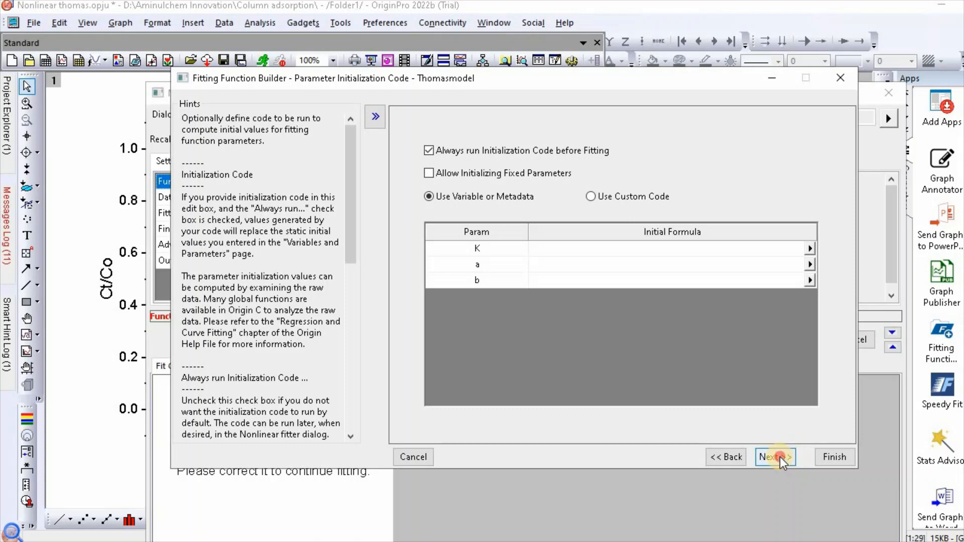
{"action": "left_click", "coordinate": [779, 457]}
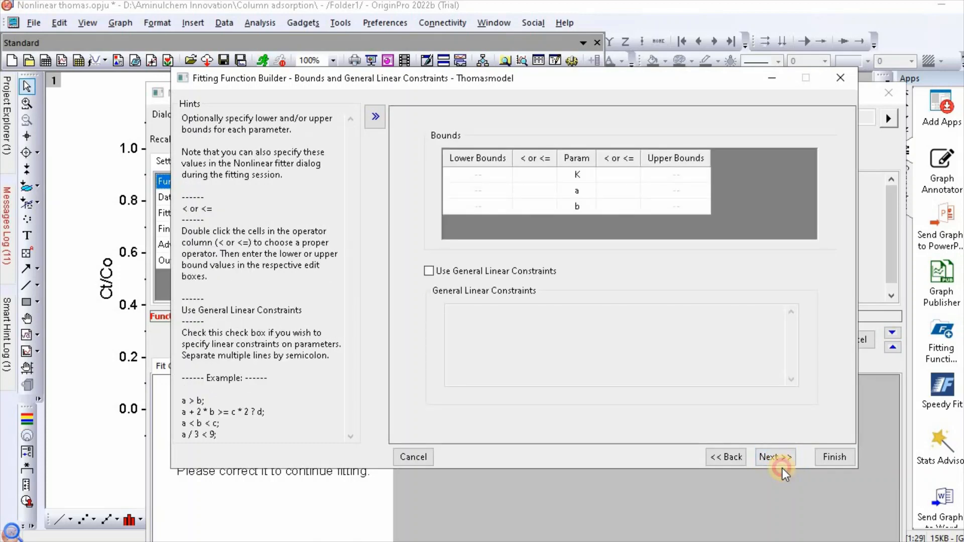
{"action": "left_click", "coordinate": [779, 459]}
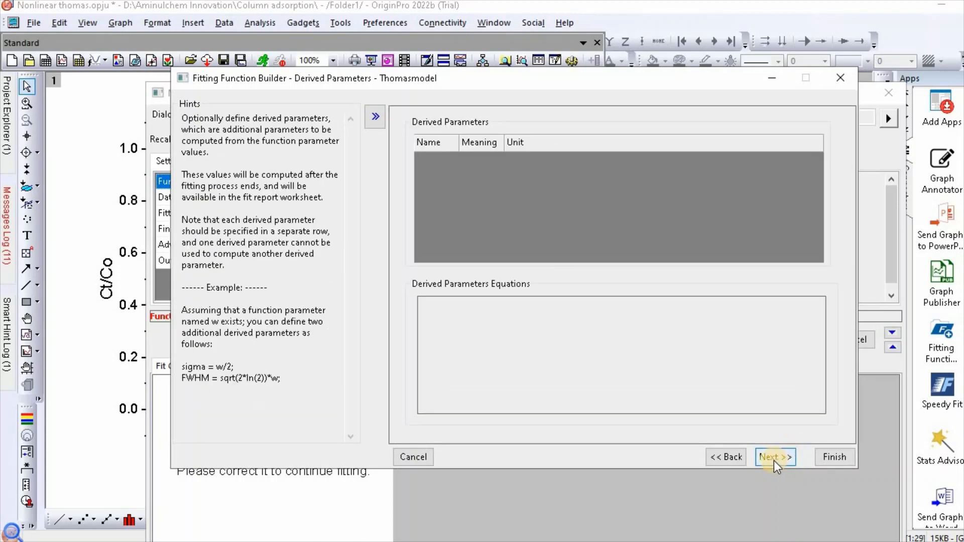
{"action": "left_click", "coordinate": [773, 460]}
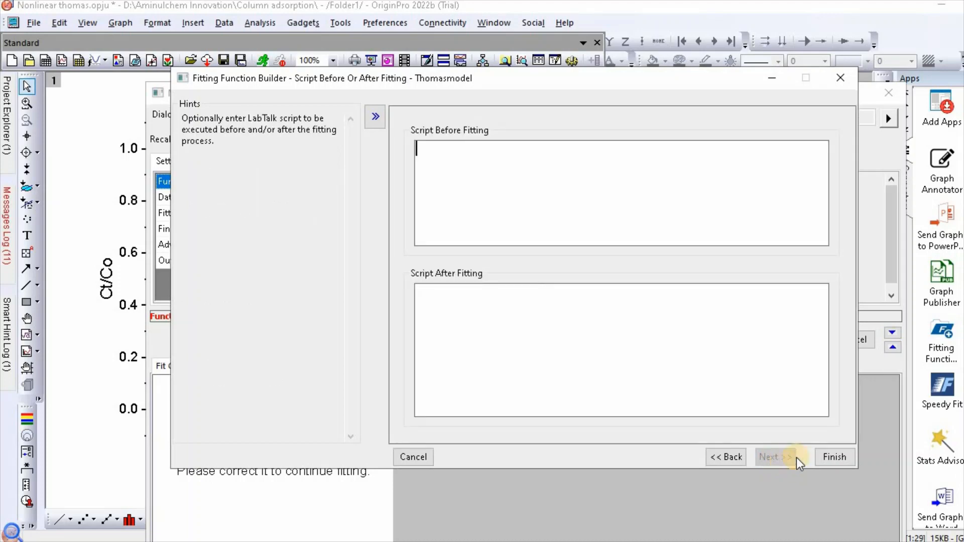
{"action": "left_click", "coordinate": [829, 457]}
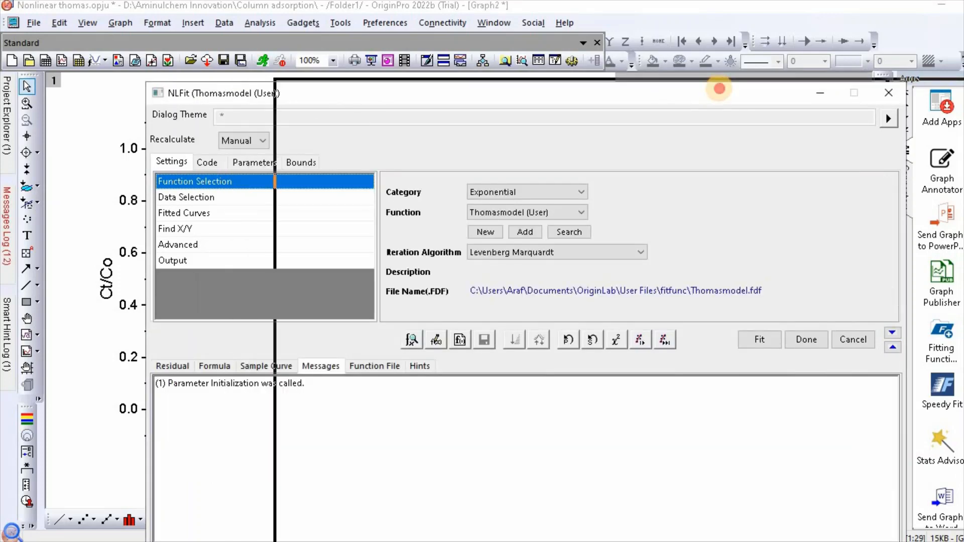
Run a single iteration of the Thomasmodel fit and continue fitting until it converges, keeping the graph in view.
{"action": "left_click_drag", "start_coordinate": [719, 89], "coordinate": [717, 91]}
{"action": "left_click_drag", "start_coordinate": [618, 92], "coordinate": [903, 95]}
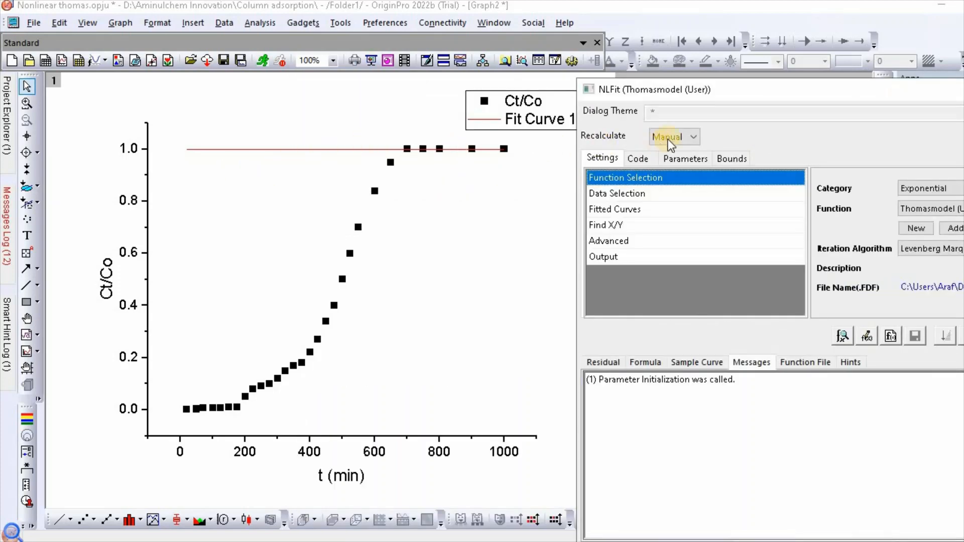
{"action": "left_click_drag", "start_coordinate": [770, 97], "coordinate": [430, 92]}
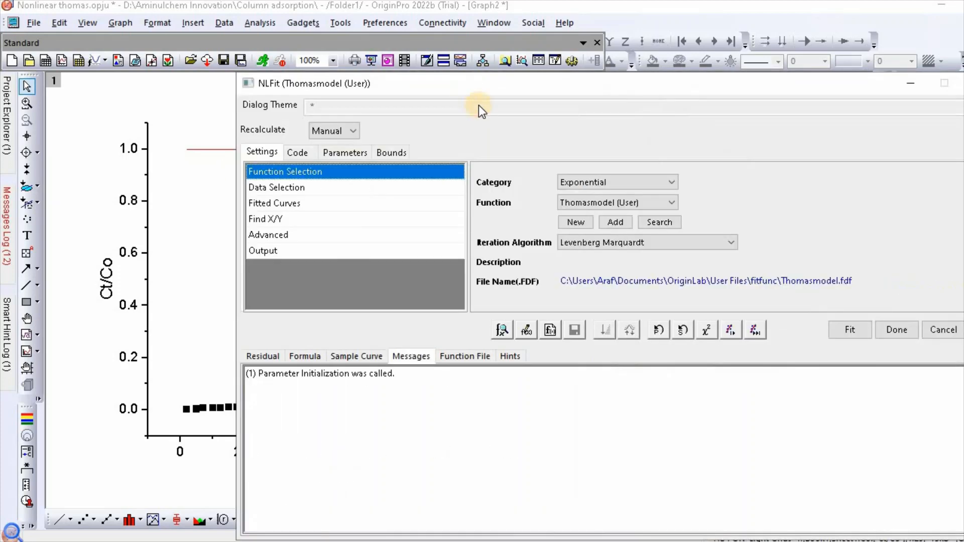
{"action": "left_click", "coordinate": [728, 331]}
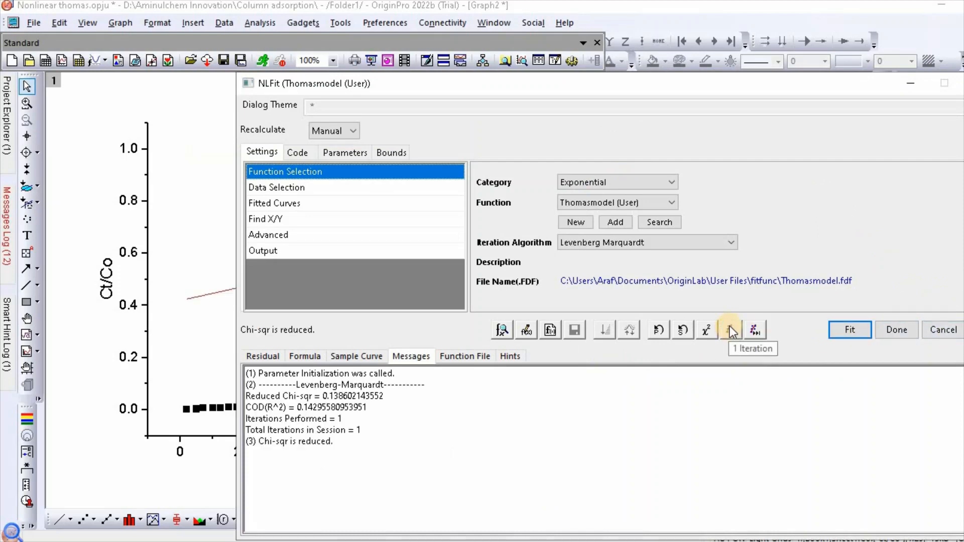
{"action": "left_click_drag", "start_coordinate": [653, 89], "coordinate": [847, 88]}
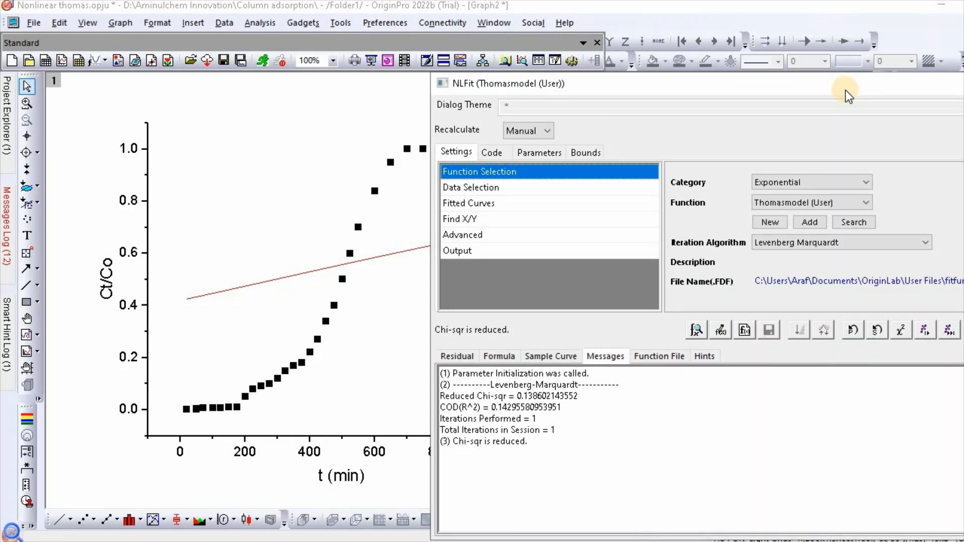
{"action": "left_click", "coordinate": [948, 332]}
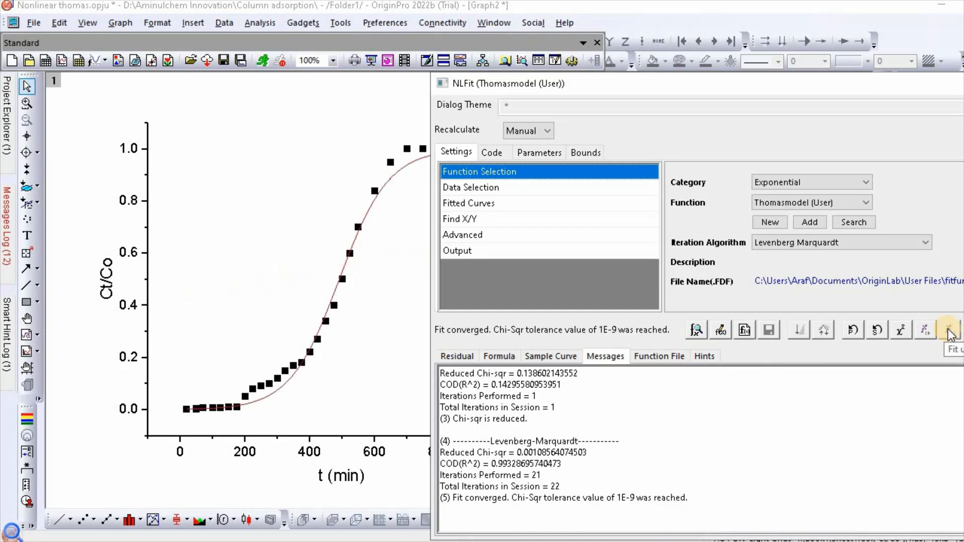
Accept the converged fit and choose No for switching to the report sheet.
{"action": "left_click_drag", "start_coordinate": [721, 88], "coordinate": [508, 88]}
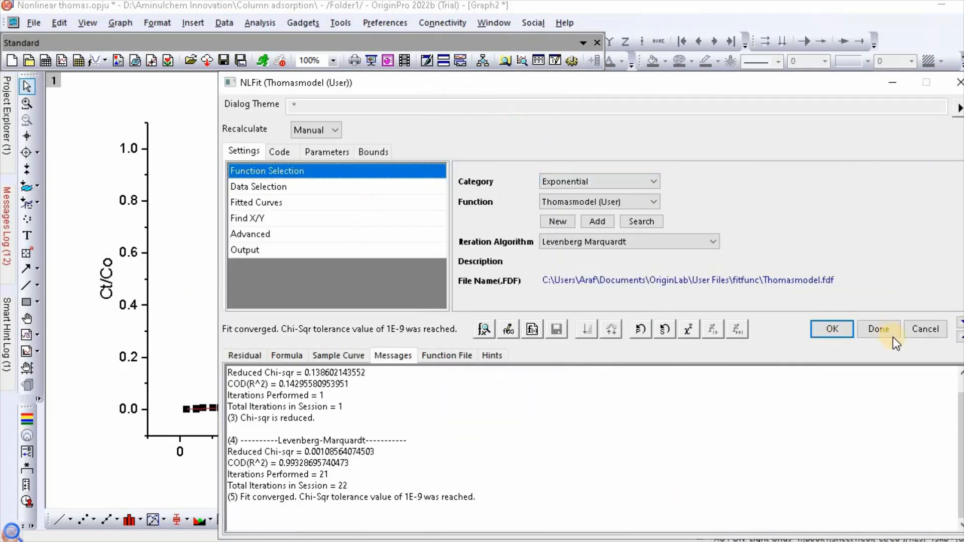
{"action": "left_click", "coordinate": [835, 331]}
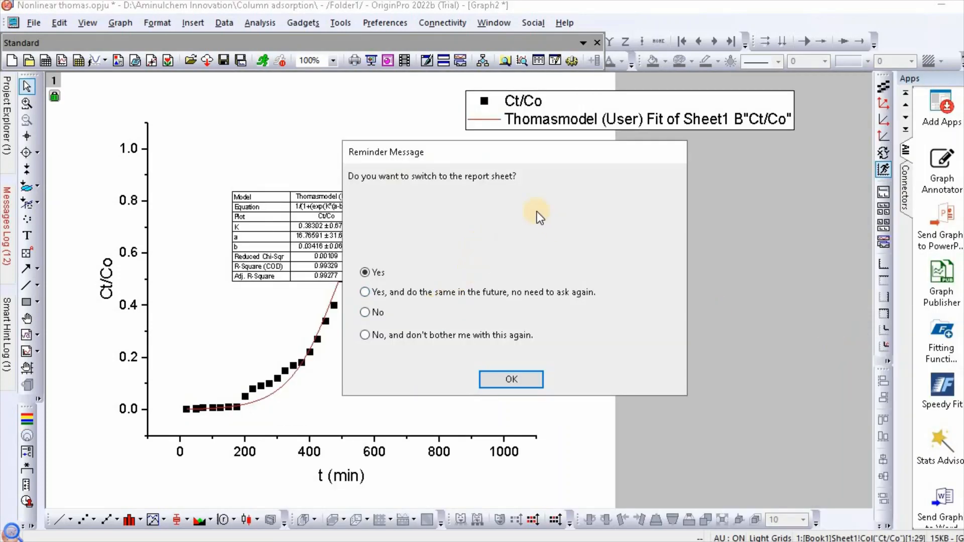
{"action": "left_click", "coordinate": [364, 311]}
{"action": "left_click", "coordinate": [513, 377]}
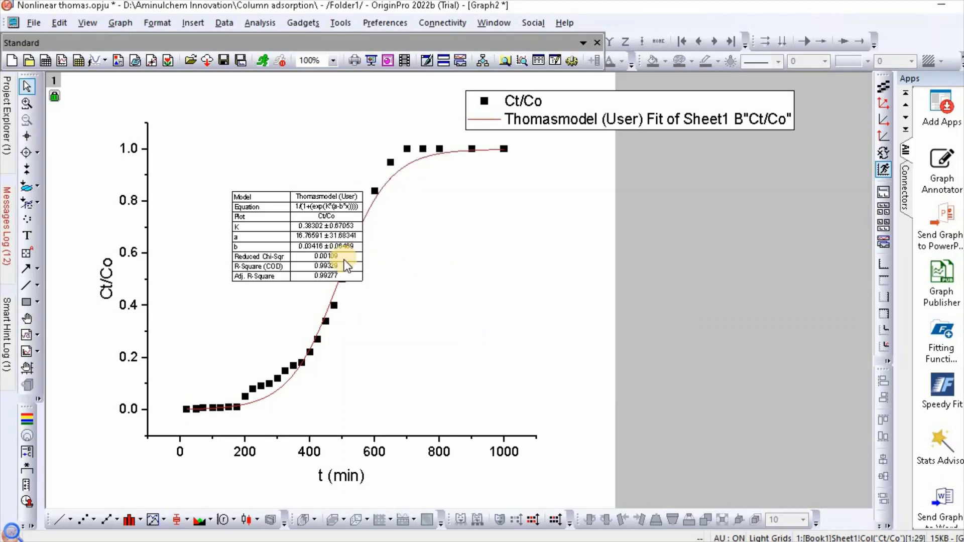
Enlarge the fit results table and place it beside the curve, in the lower part of the graph.
{"action": "left_click_drag", "start_coordinate": [345, 260], "coordinate": [596, 413]}
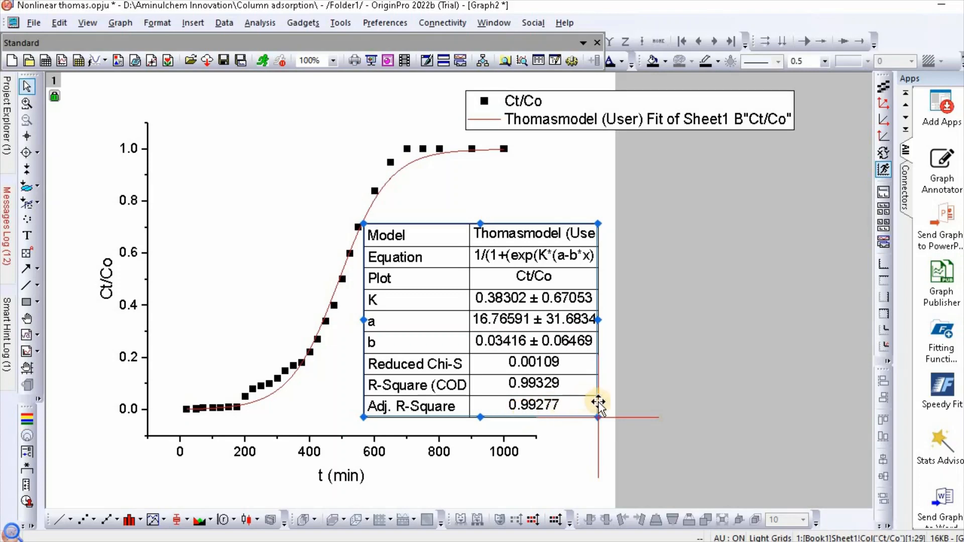
{"action": "left_click", "coordinate": [571, 439]}
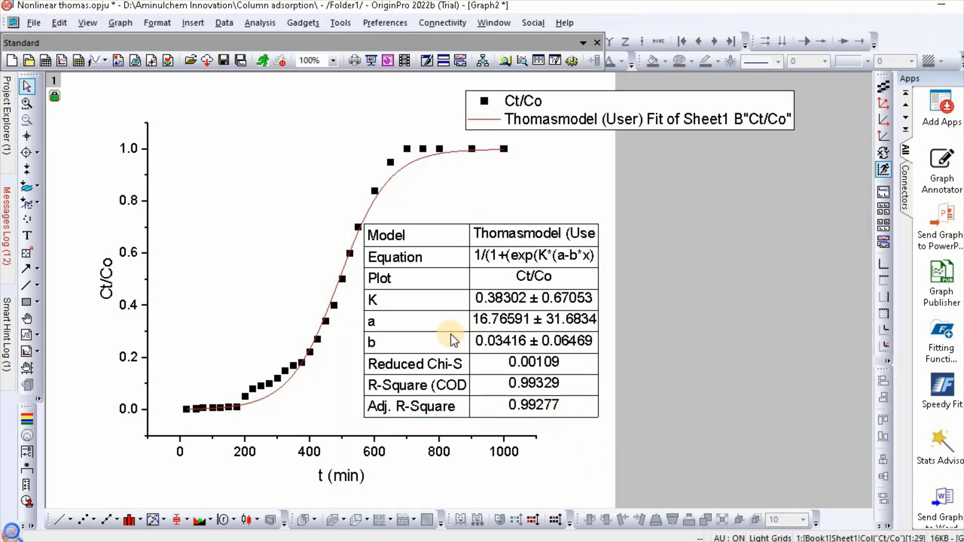